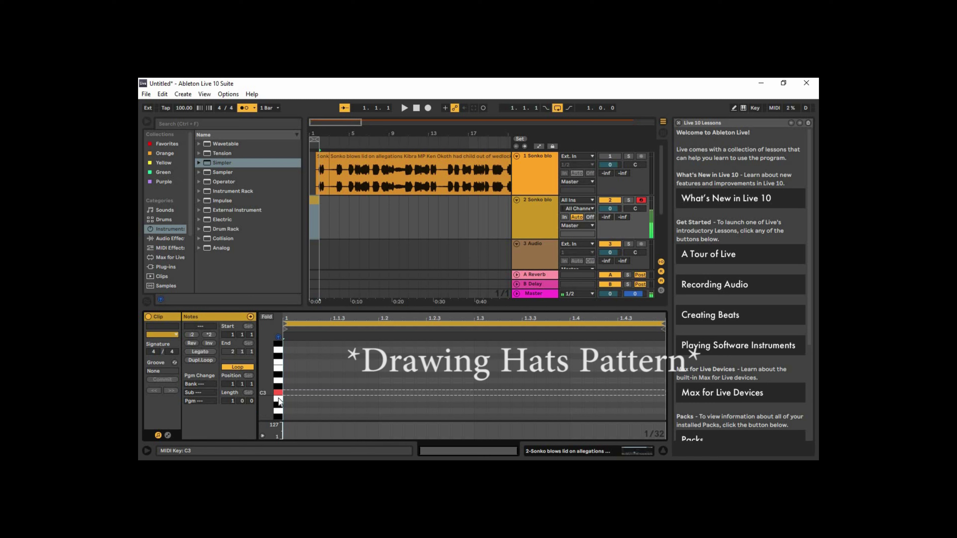
Draw the hats pattern in track 2's one-bar MIDI clip, with low notes at 1.1.1, 1.1.4 and 1.3.4 and a higher note at 1.2.3
left_click(285, 398)
left_click(358, 399)
left_click(551, 398)
key("space")
left_click(432, 361)
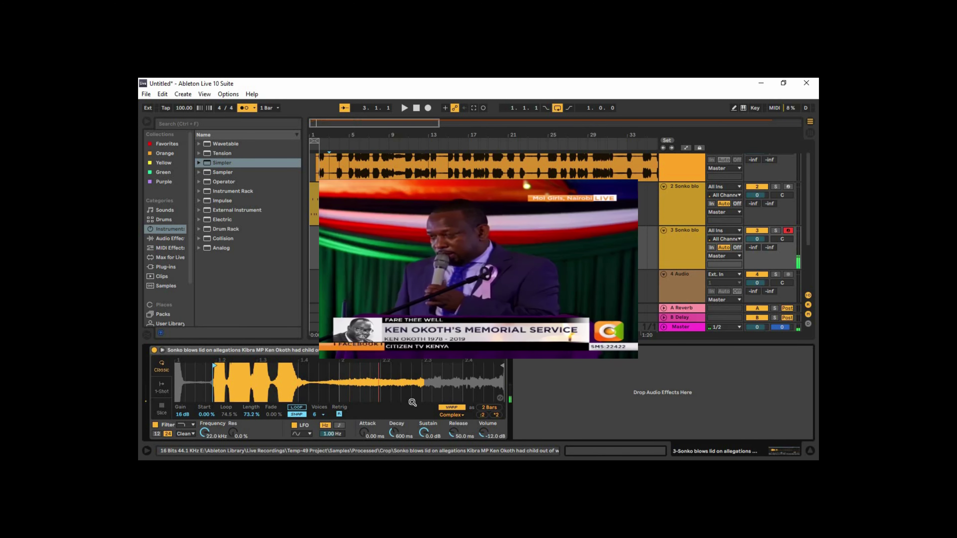
Move track 3's Simpler sample region to start near beat 2, and draw C3, two C#3 and F#3 notes in a new MIDI clip
left_click_drag(287, 370, 349, 365)
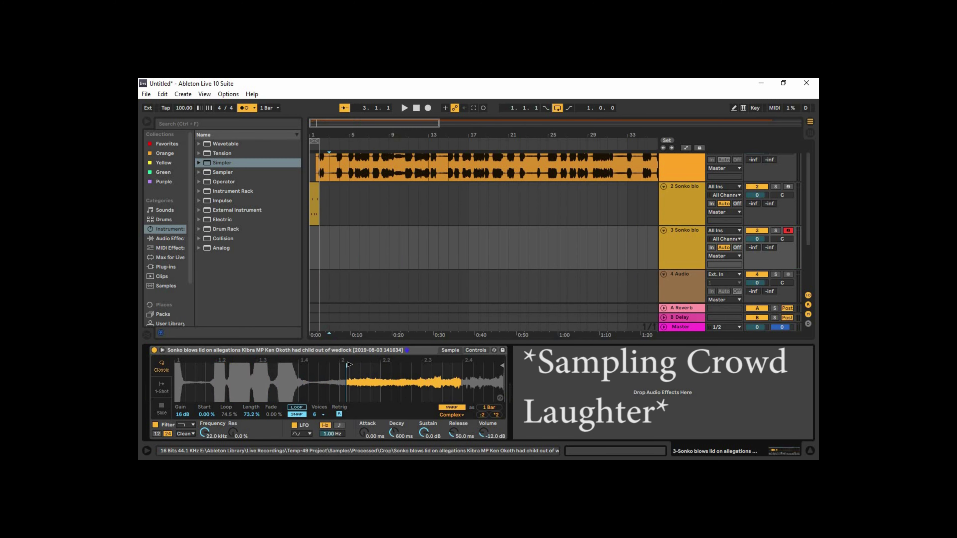
key("ctrl+shift+m")
double_click(287, 417)
double_click(319, 411)
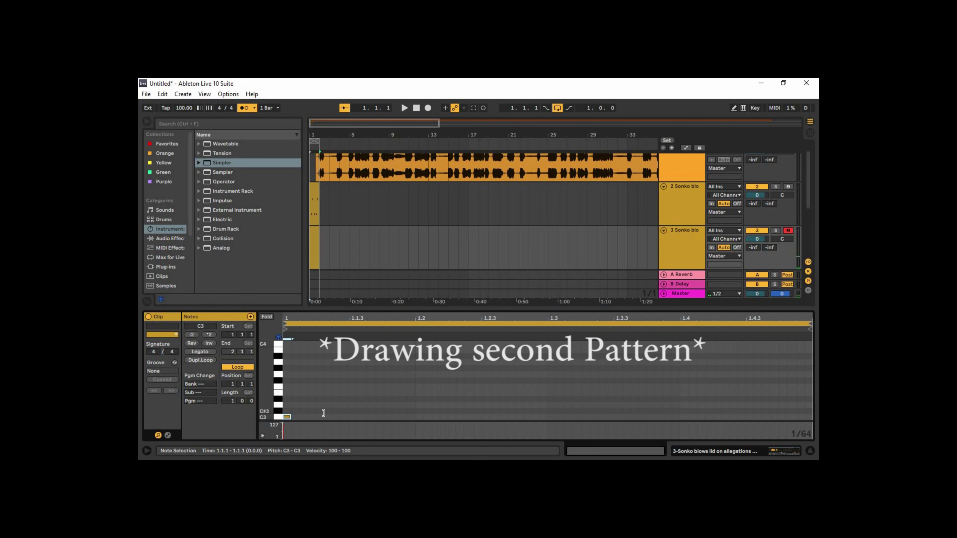
key("space")
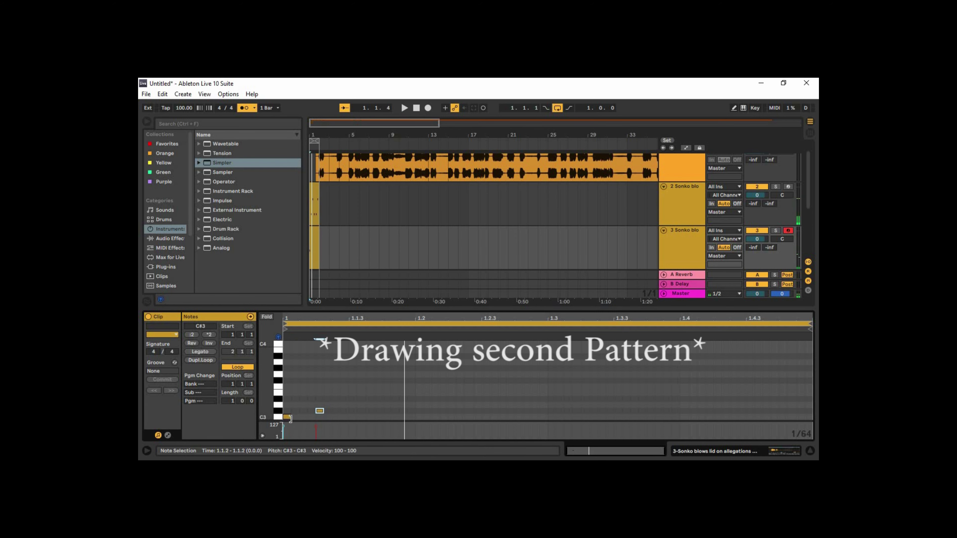
double_click(353, 400)
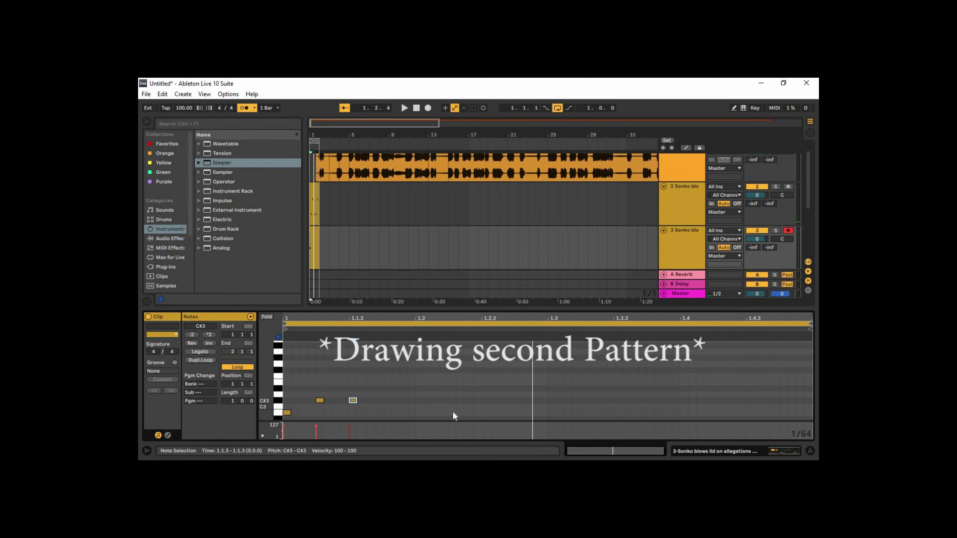
double_click(485, 370)
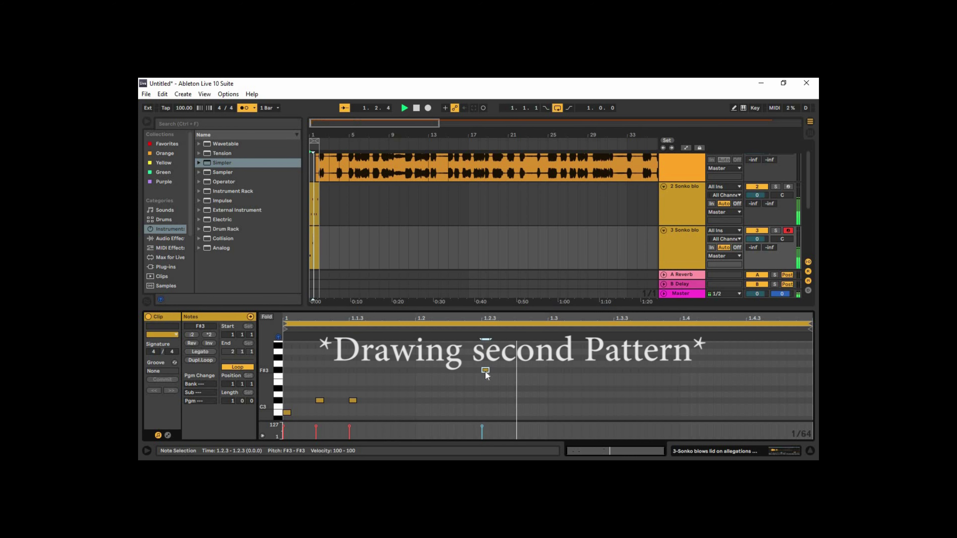
Duplicate the first half-bar of track 3's pattern into the second half of bar 1
left_click_drag(342, 124, 342, 166)
left_click_drag(334, 253, 309, 264)
key("ctrl+d")
left_click(311, 260)
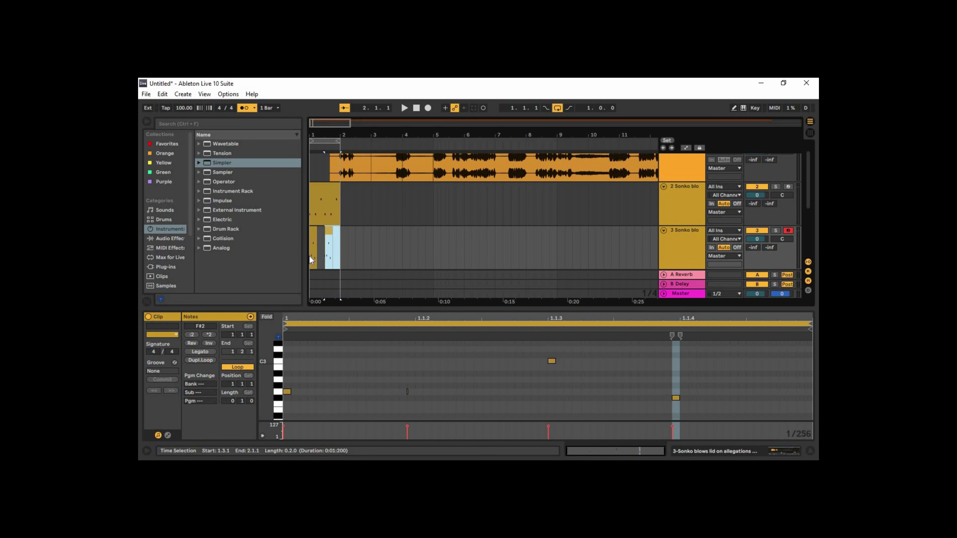
left_click(311, 260)
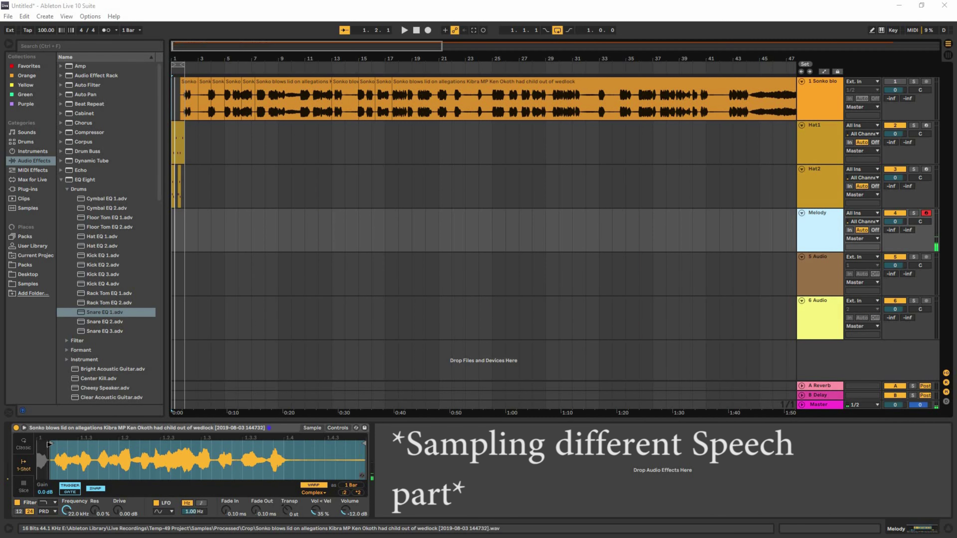
Trim the Melody Simpler's sample to the single short syllable beginning at about 1.3
left_click_drag(52, 444, 177, 444)
mouse_move(256, 455)
left_mouse_down()
mouse_move(235, 454)
mouse_move(244, 452)
left_mouse_up()
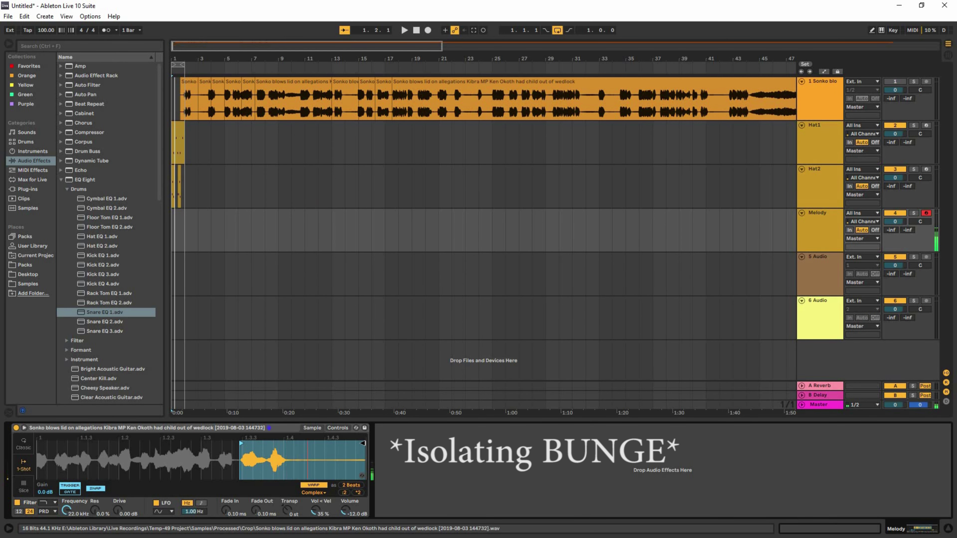
left_click_drag(364, 444, 259, 445)
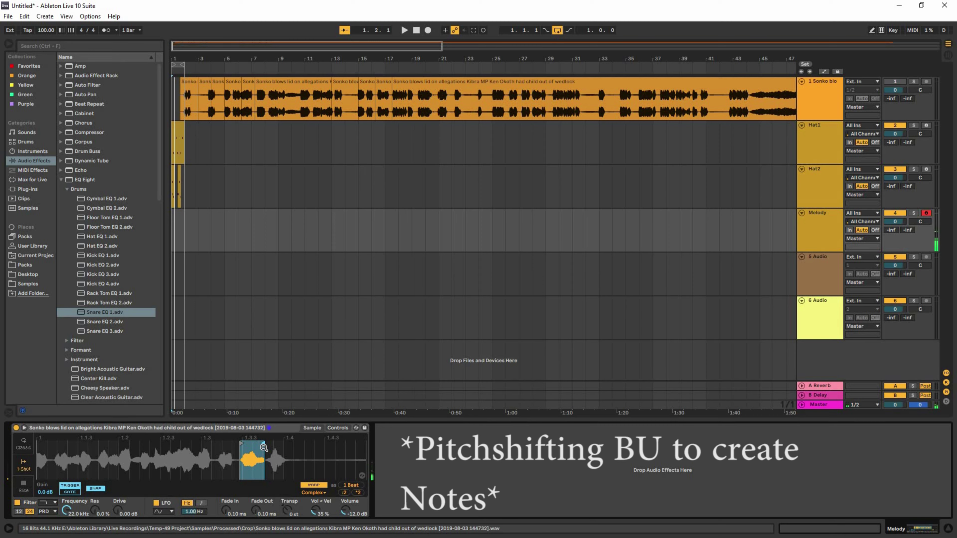
Create a two-bar Melody clip and draw the first melody with G2 notes, A2 at 1.4.2 and a higher note at bar 2
double_click(180, 220)
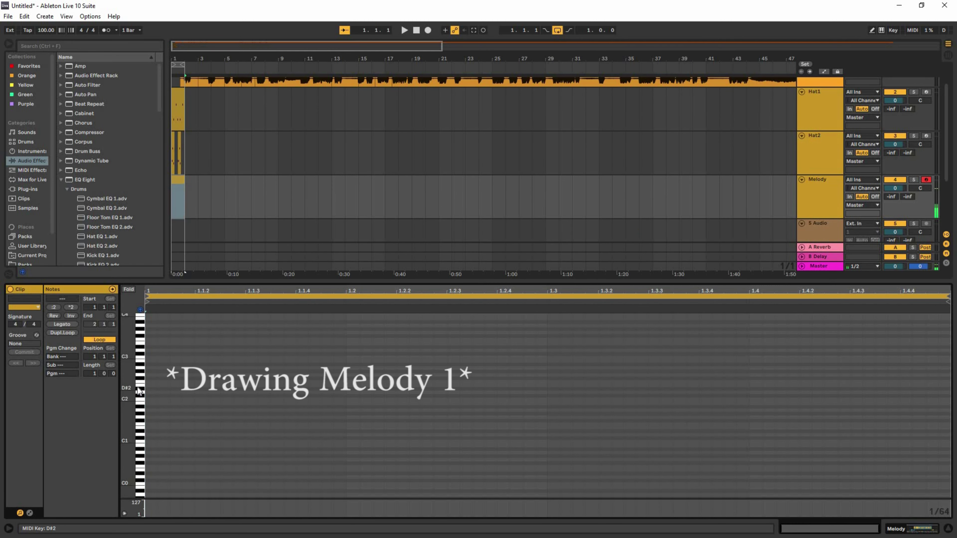
left_click(140, 380)
double_click(151, 374)
key("space")
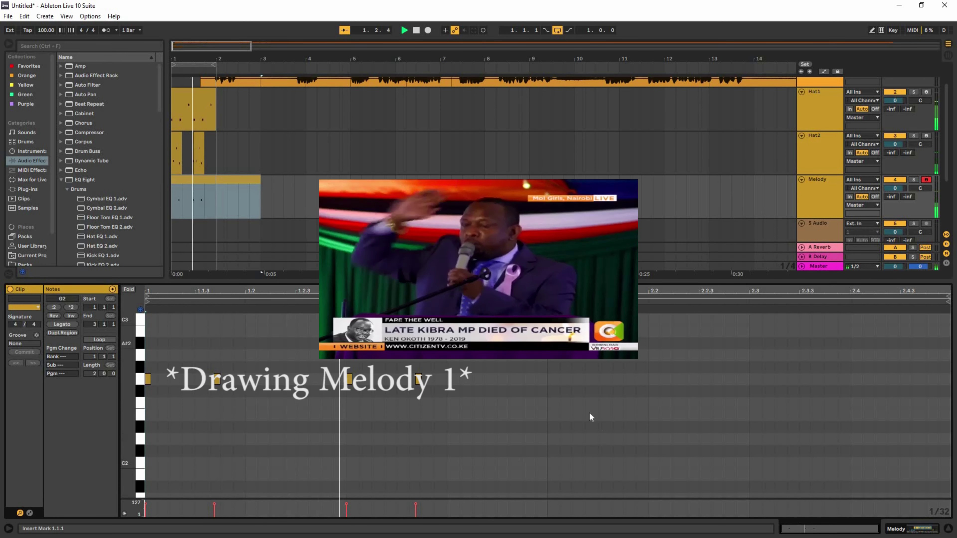
double_click(500, 355)
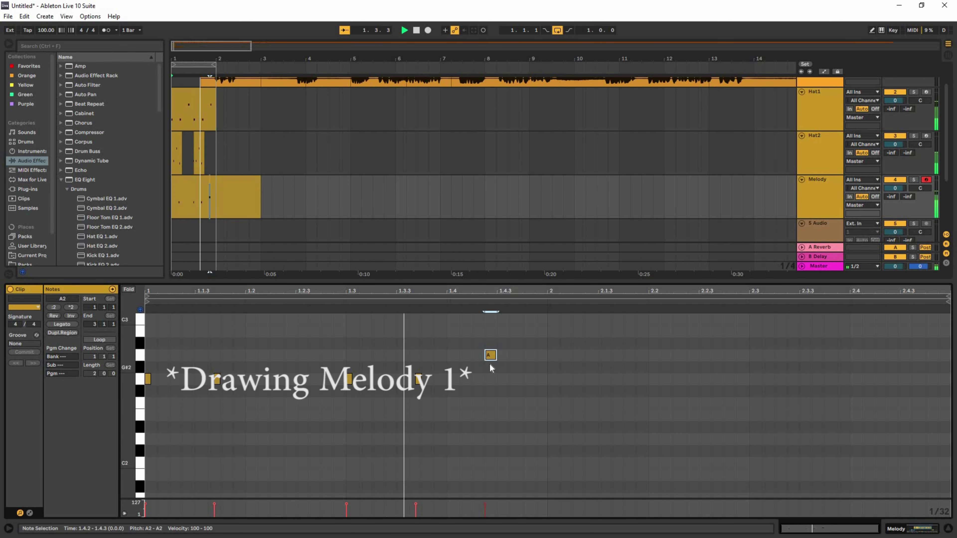
key("space")
double_click(554, 391)
left_click_drag(554, 390, 551, 343)
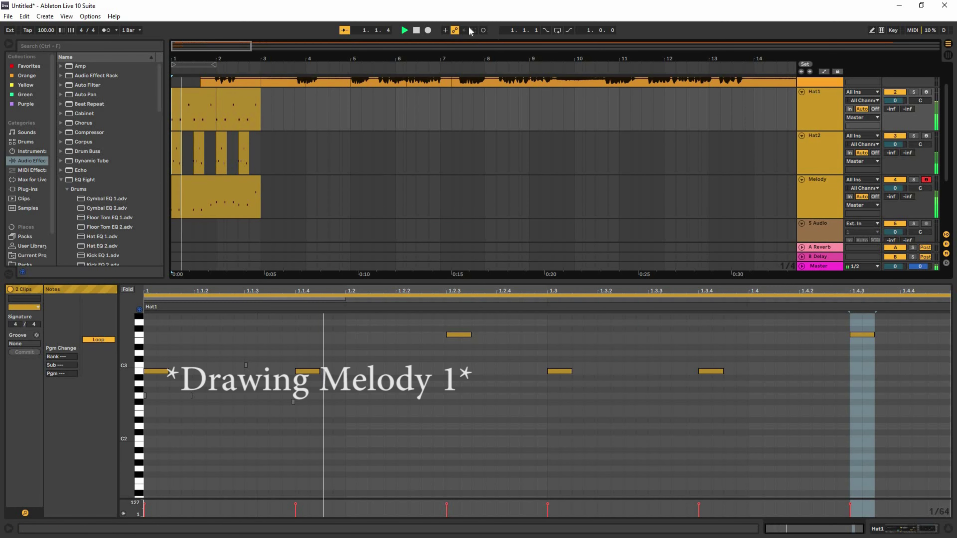
Extend the arrangement loop to two bars, turn looping on and stop playback
left_click_drag(214, 65, 261, 65)
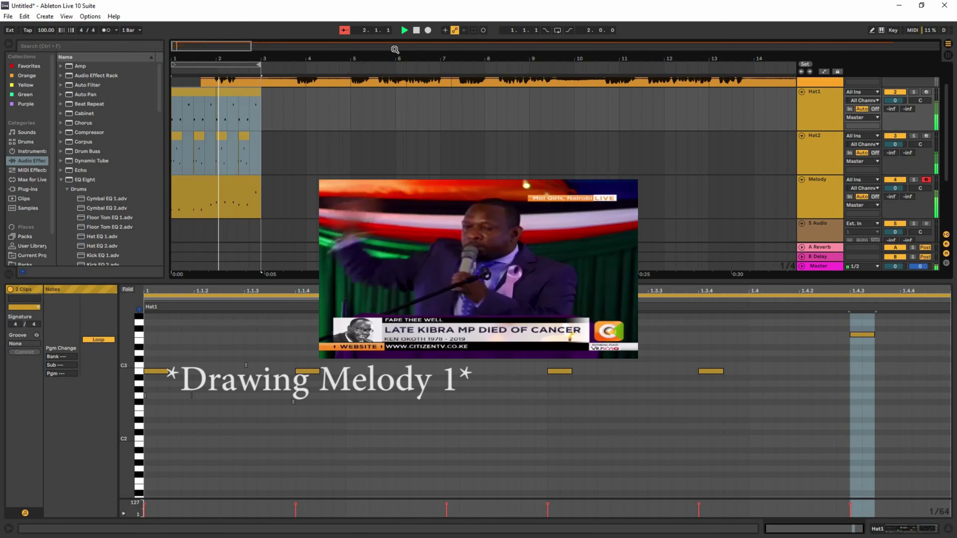
left_click(557, 31)
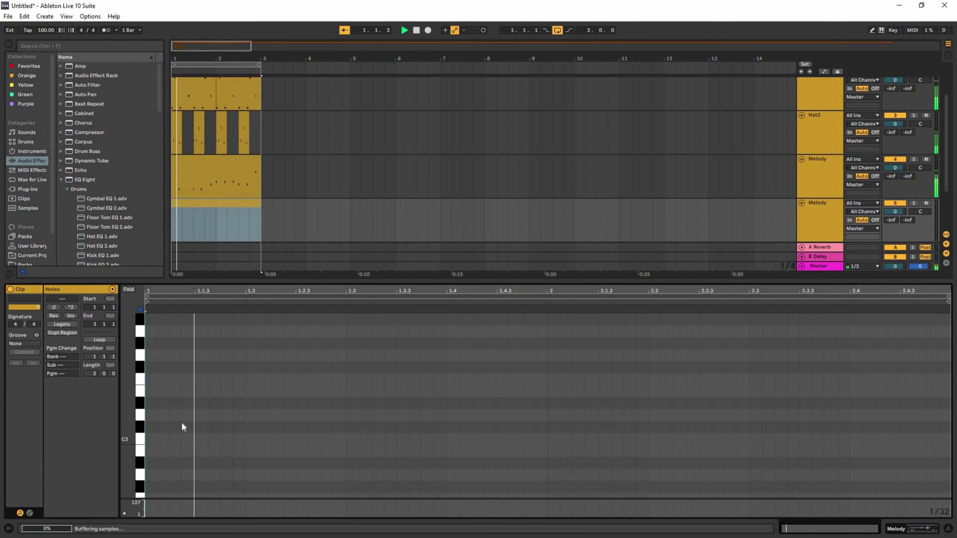
key("space")
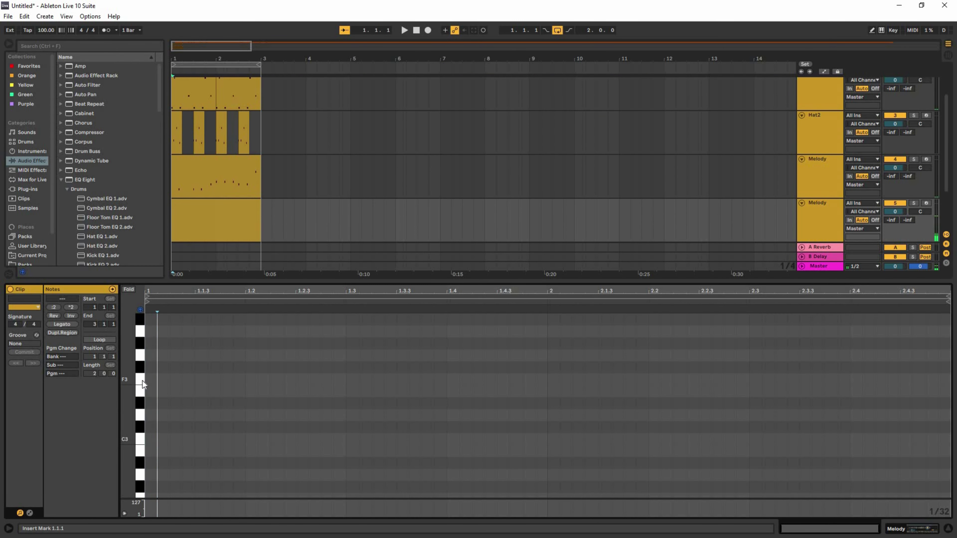
Draw a G3 and D3 note pair in the second Melody track's clip and duplicate it along bar 1
double_click(150, 355)
double_click(200, 390)
left_click_drag(199, 390, 154, 350)
key("ctrl+d")
key("space")
key("space")
key("ctrl+d")
key("space")
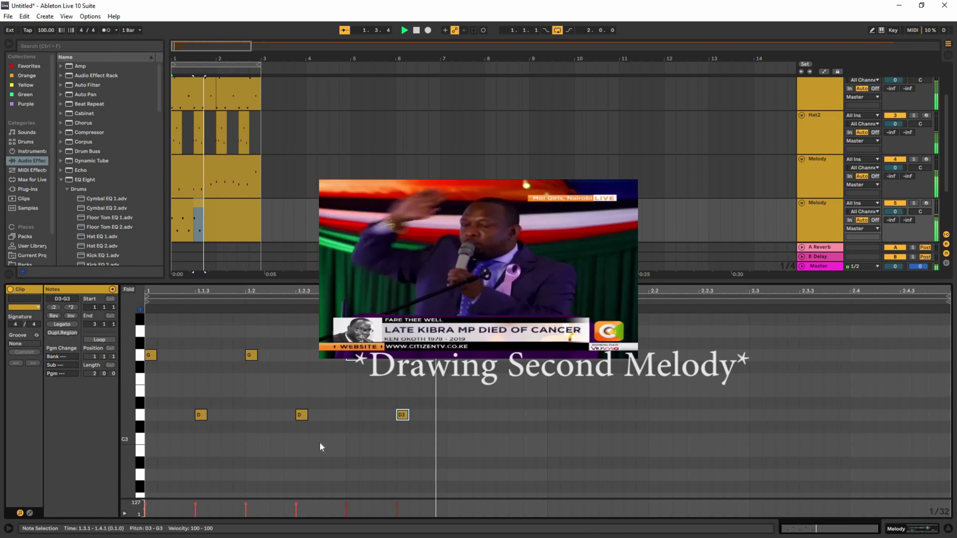
Duplicate the note pairs through bar 2, raise those copies to A and F3 pitches with D4 at 2.4.3, and play the result
key("ctrl+d")
key("ctrl+d")
left_click_drag(559, 353, 559, 319)
left_click_drag(604, 415, 604, 379)
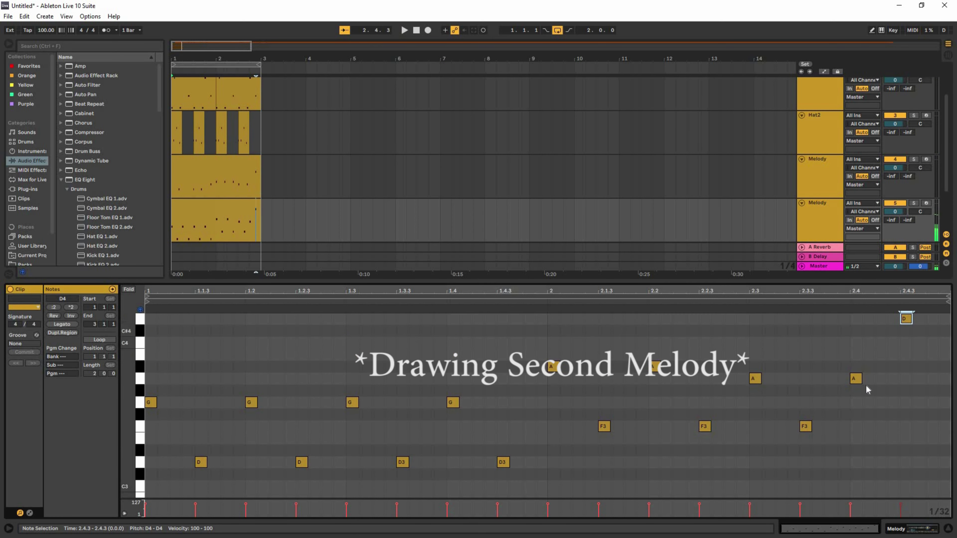
key("space")
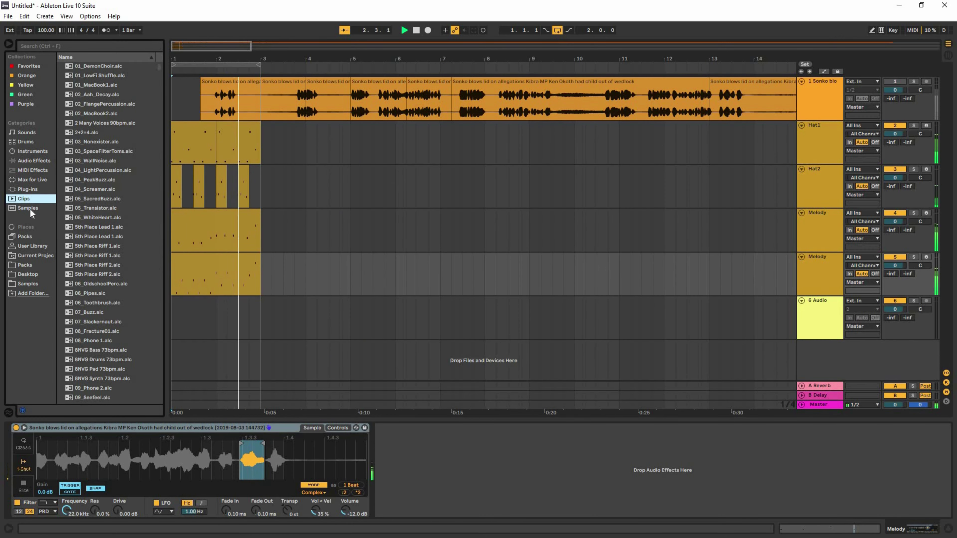
Add the FabFilter Timeless 2 effect to the second Melody track and close its plug-in window
left_click_drag(102, 190, 346, 435)
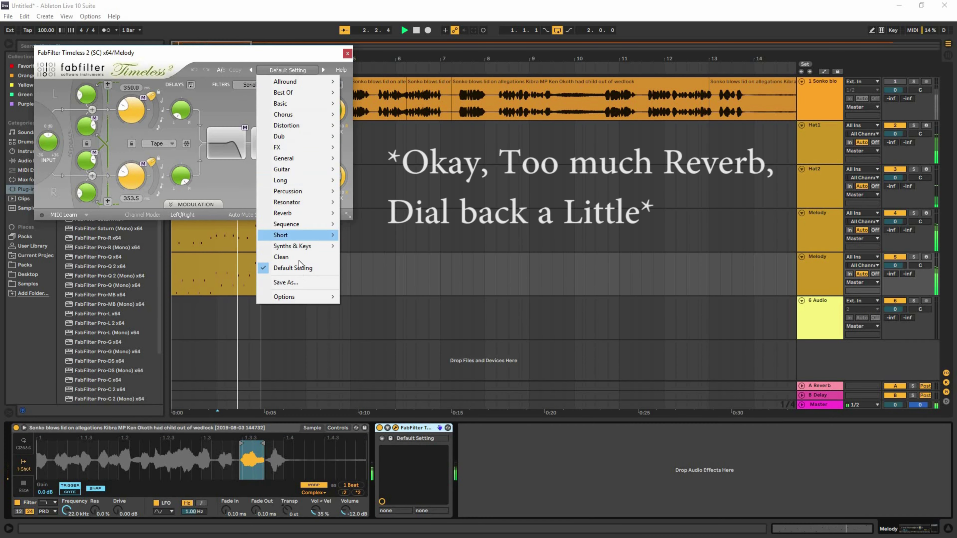
left_click(346, 55)
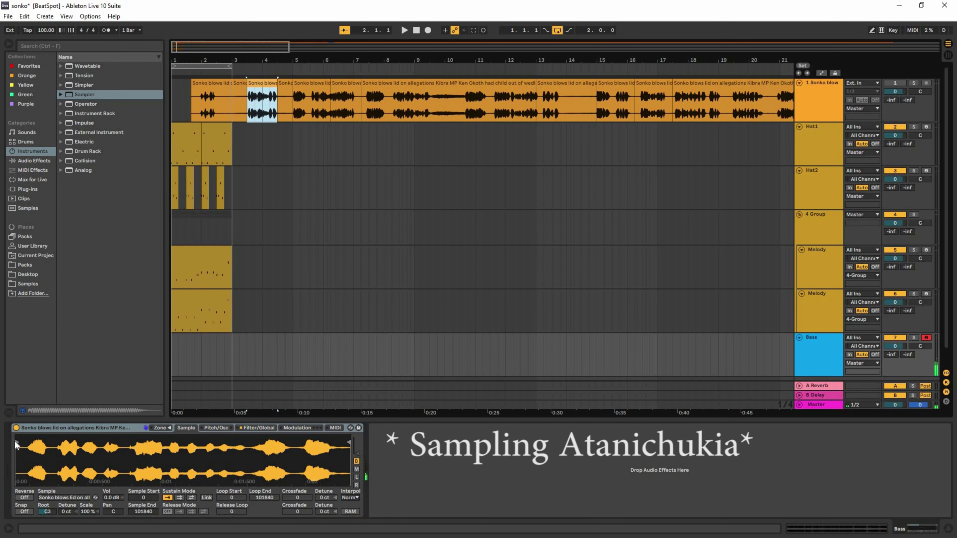
Trim the Bass Sampler's sample to start at 4086 and end at 9079, and enable a sustain loop starting at 5149
left_click_drag(19, 441, 33, 442)
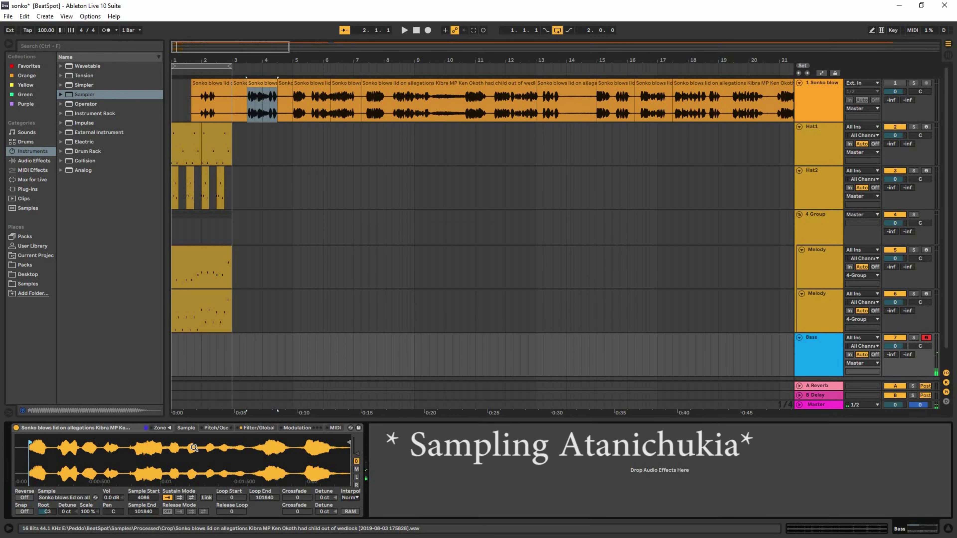
left_click_drag(34, 452, 38, 454)
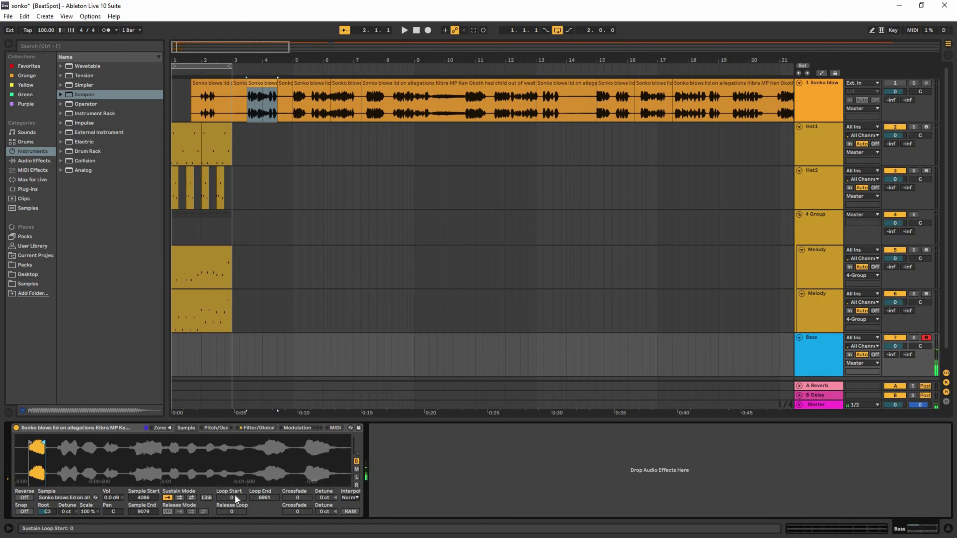
left_click(180, 498)
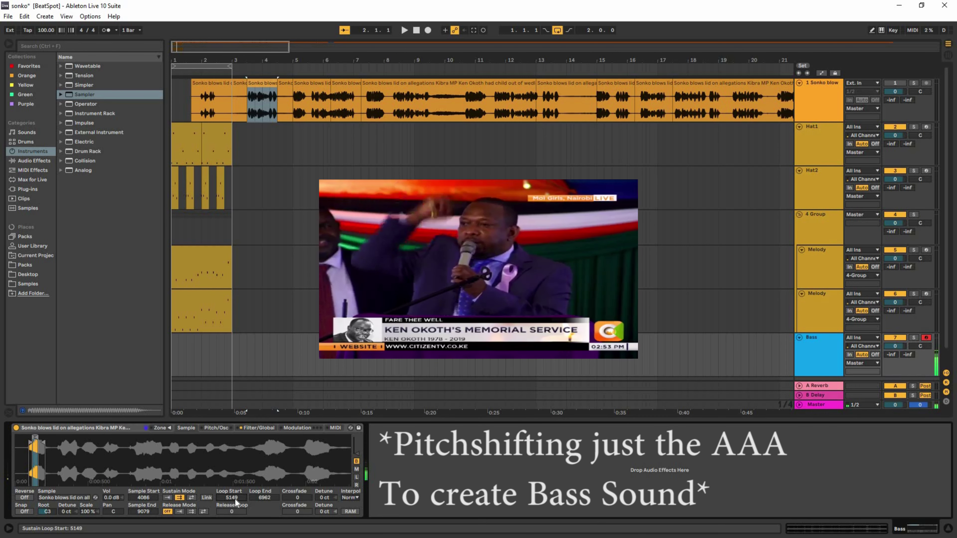
Set the Bass Sampler's filter to about 208 Hz with 52% resonance, and open the Shaper type choices
left_click(248, 429)
left_click_drag(104, 464, 61, 457)
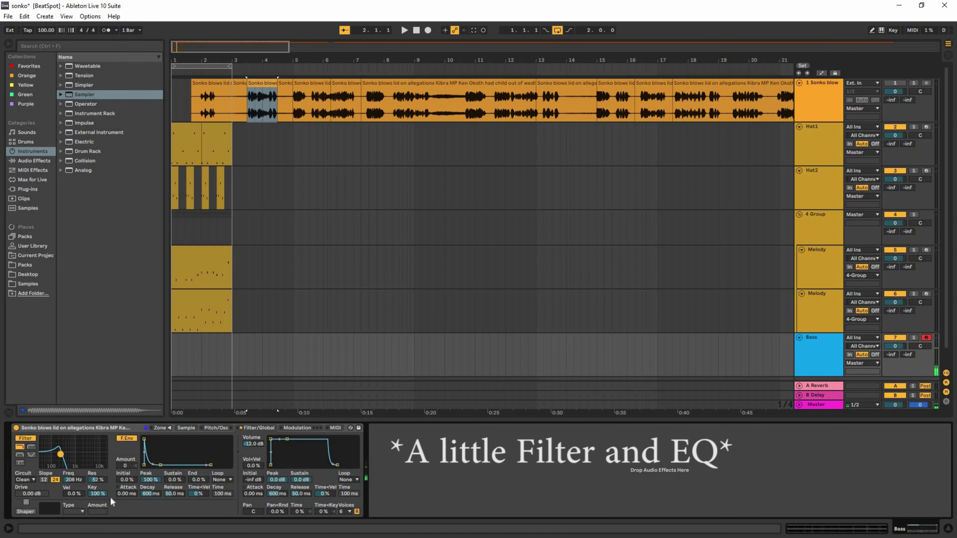
left_click(74, 512)
Move the Bass Sampler's sample start further into the looped region and return to its filter settings
left_click(186, 428)
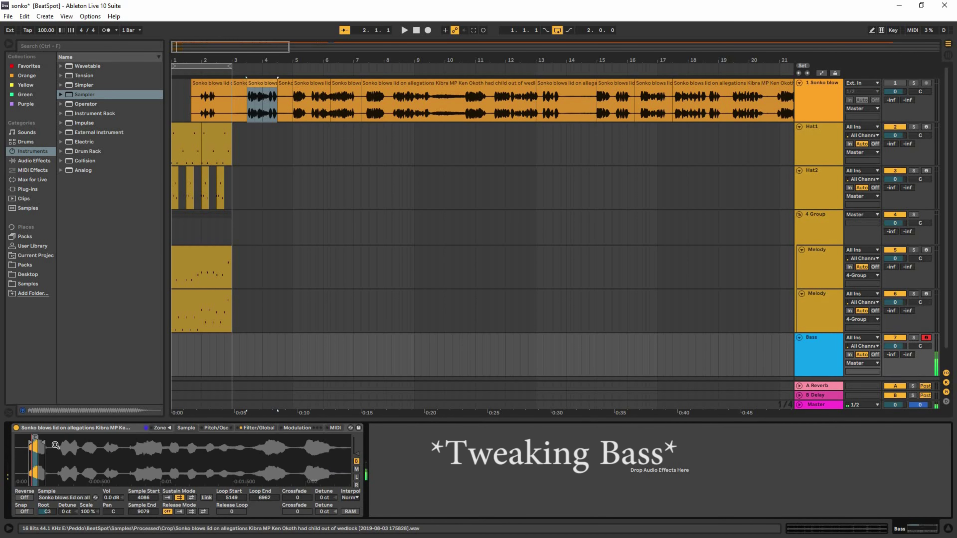
left_click_drag(32, 437, 22, 438)
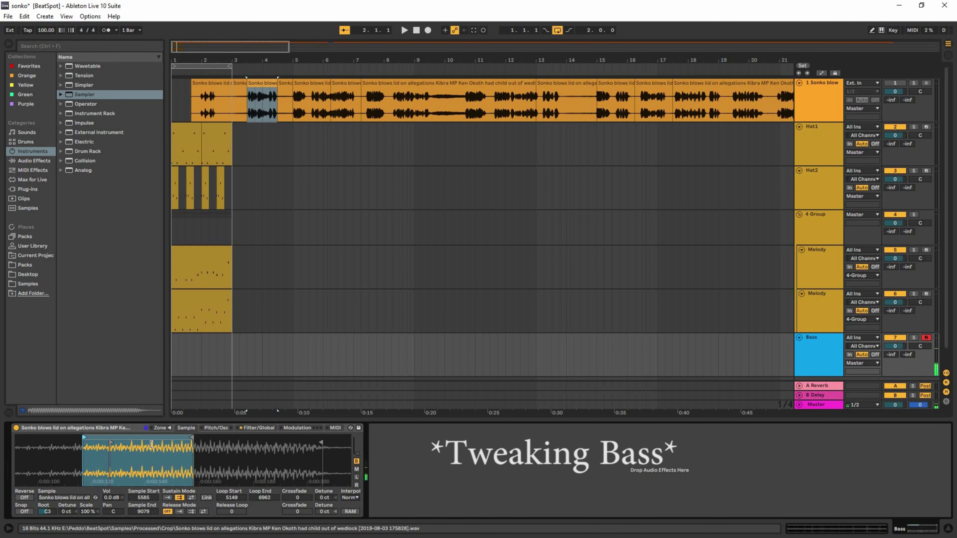
left_click_drag(87, 438, 165, 438)
left_click(259, 427)
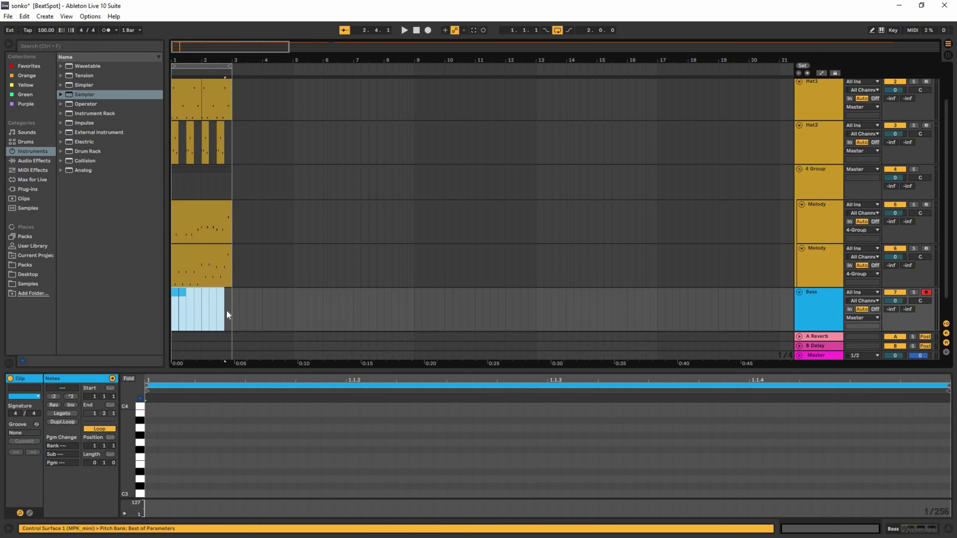
Draw the first bar of the bass line with D#2 notes at 1.1.1, 1.1.4, 1.3 and 1.3.4 and a higher note at 1.4.3
left_click(144, 444)
left_click(143, 474)
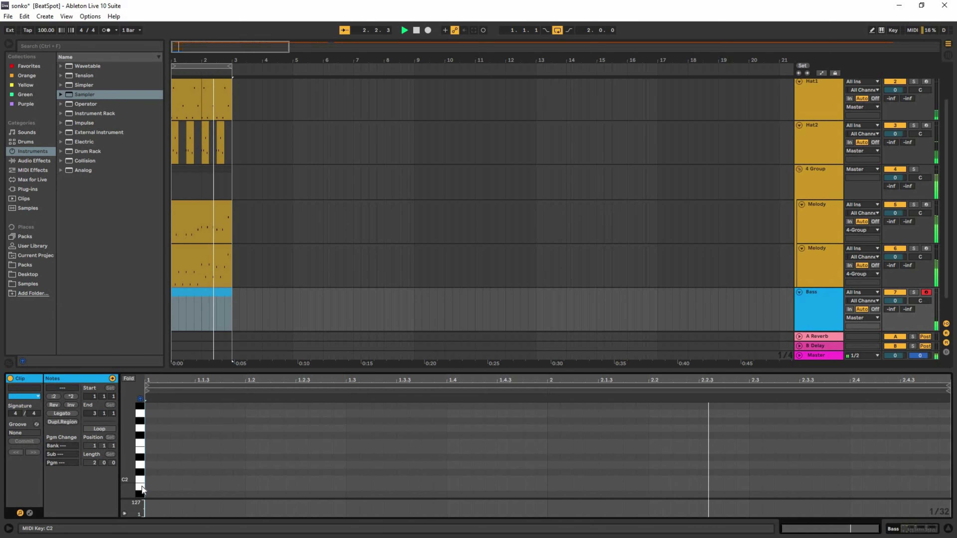
double_click(151, 457)
double_click(188, 458)
left_click_drag(189, 457, 225, 457)
double_click(353, 458)
double_click(428, 458)
double_click(516, 443)
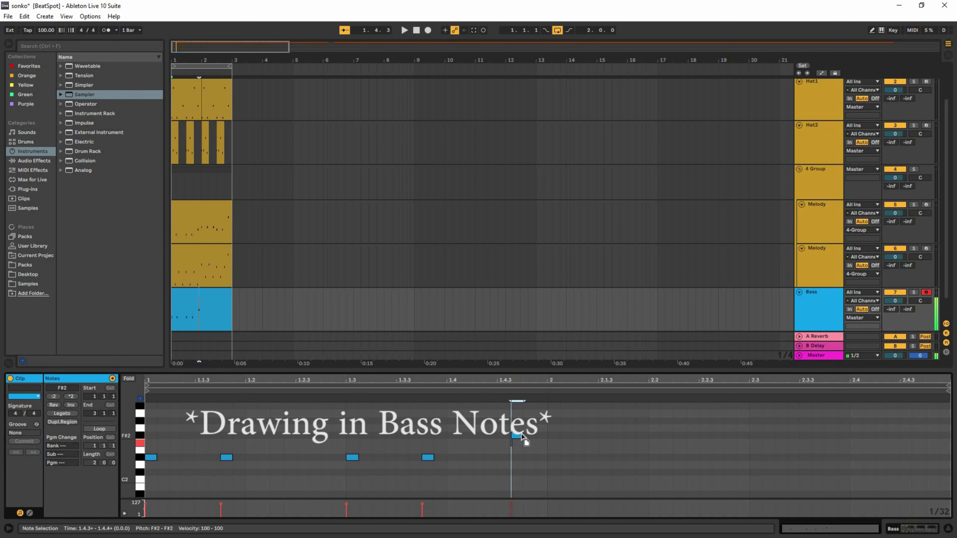
Continue the bass line into bar 2 with higher notes at the bar's start and near 2.1.4
left_click_drag(521, 444, 557, 443)
left_click_drag(554, 443, 628, 437)
scroll(547, 450, "down", 2)
left_click_drag(141, 486, 142, 449)
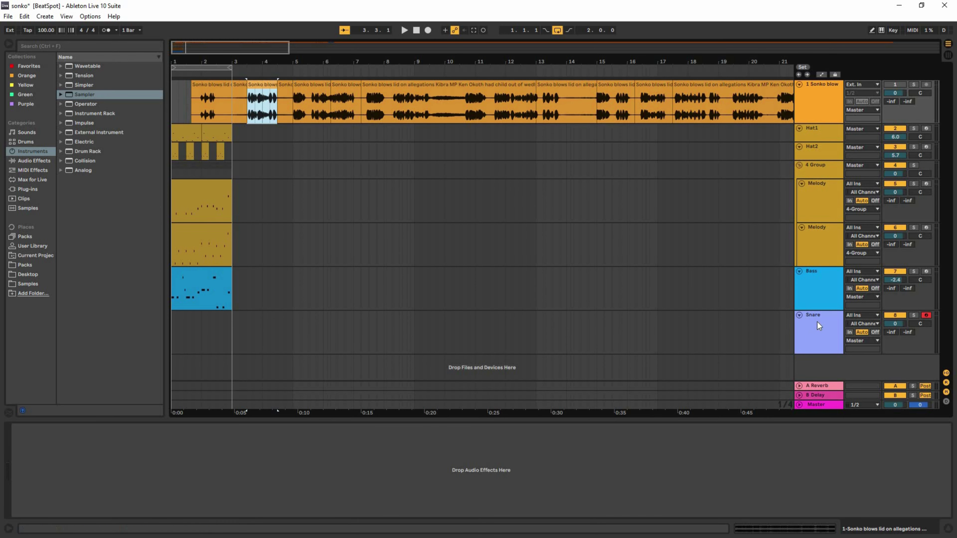
Load the selected speech segment from the first audio track into the Snare track's Sampler
left_click(818, 326)
left_click_drag(262, 98, 183, 464)
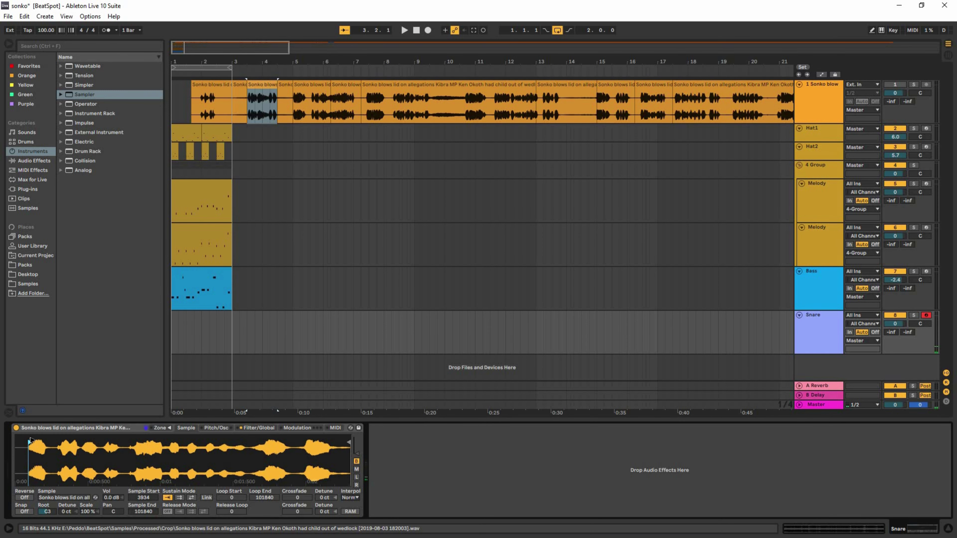
key("Home")
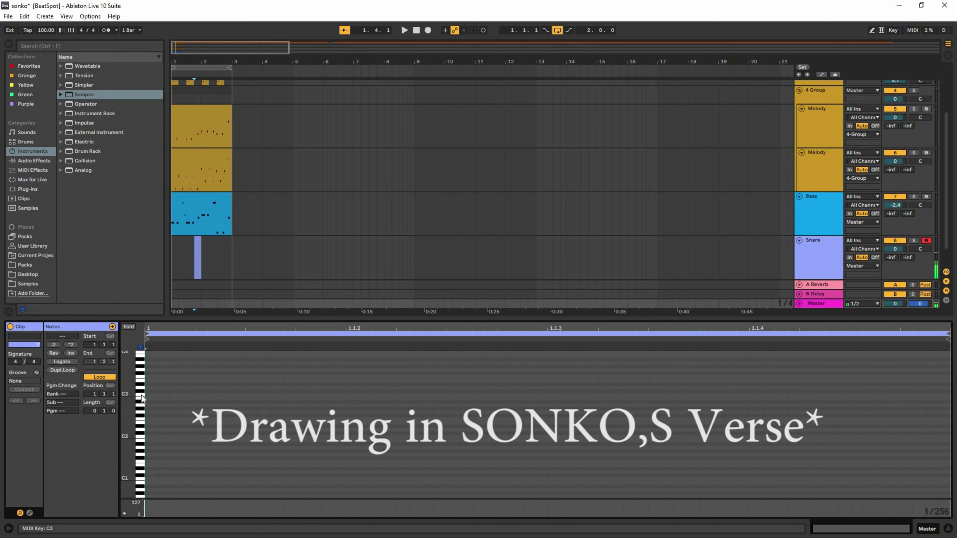
Consolidate the Snare track's bars 1 and 2 into a single two-bar MIDI clip
left_click_drag(171, 254, 231, 253)
key("ctrl+j")
key("space")
Draw short C#3 notes at 1.1.1, 1.1.4, 1.3 and 1.3.4 in the Snare clip
double_click(148, 482)
left_click_drag(158, 482, 250, 484)
left_click(349, 481)
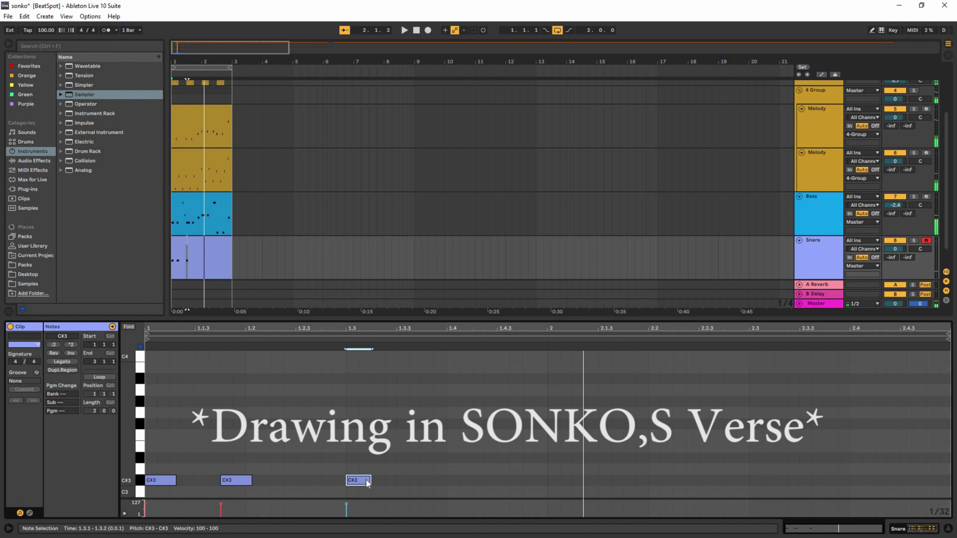
left_click_drag(367, 482, 437, 481)
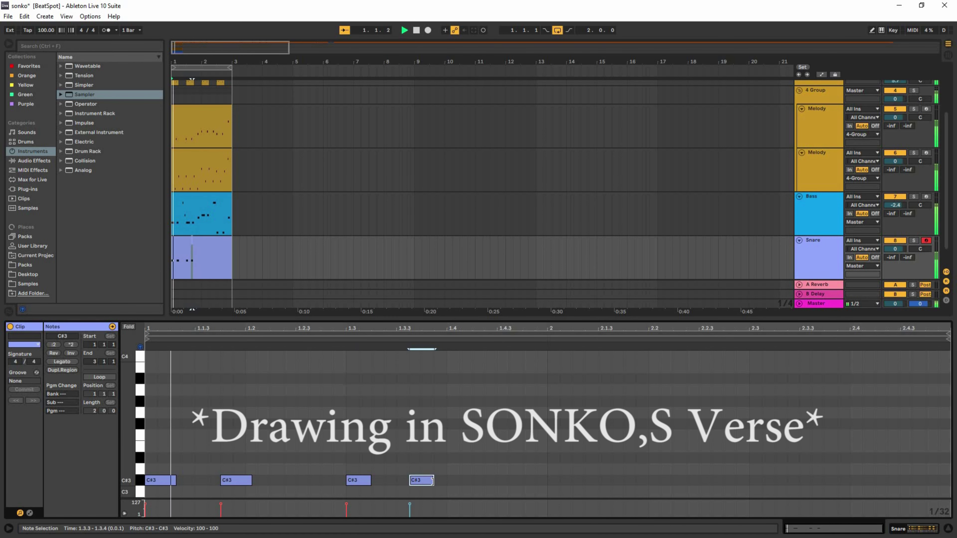
Draw a long C3 note from the start of bar 2 to 2.4.3 and play the loop
scroll(553, 469, "down", 1)
left_click_drag(550, 469, 899, 471)
key("space")
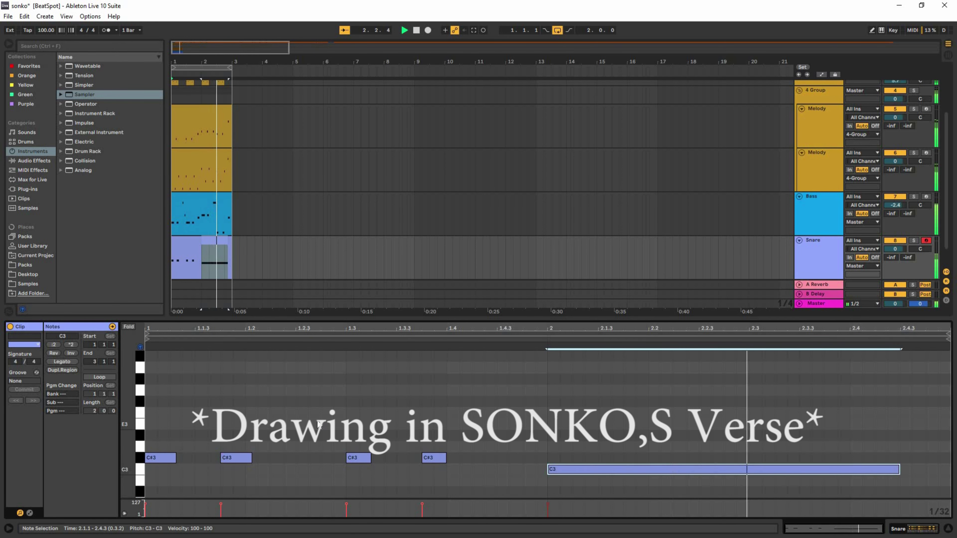
Add an F#3 note at 1.2.3 and lengthen it to end just past 1.2.4 while the loop plays
left_click(306, 402)
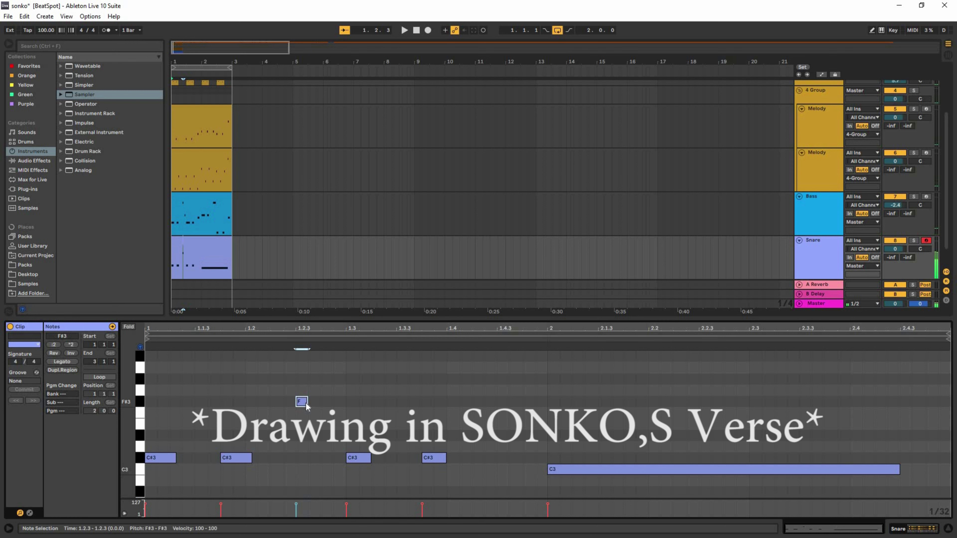
key("space")
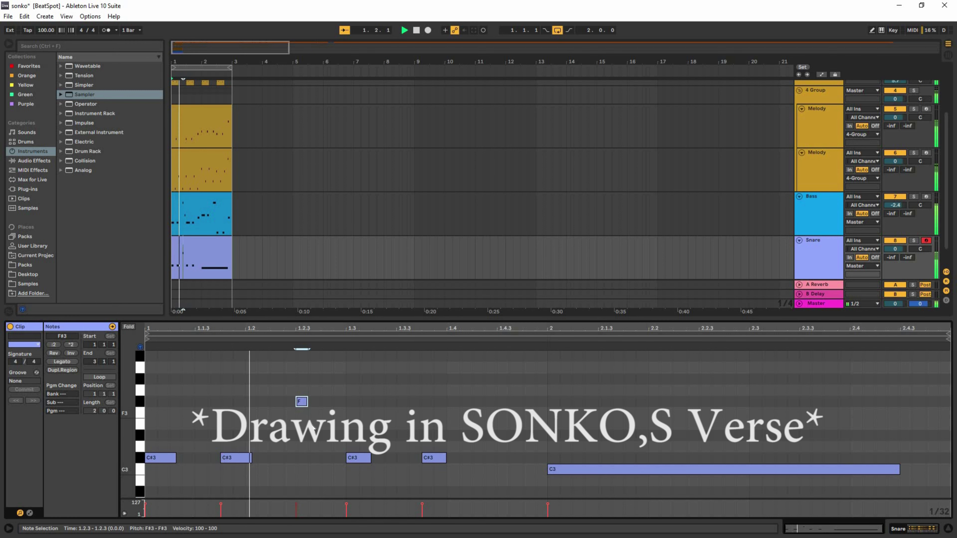
left_click_drag(307, 401, 317, 400)
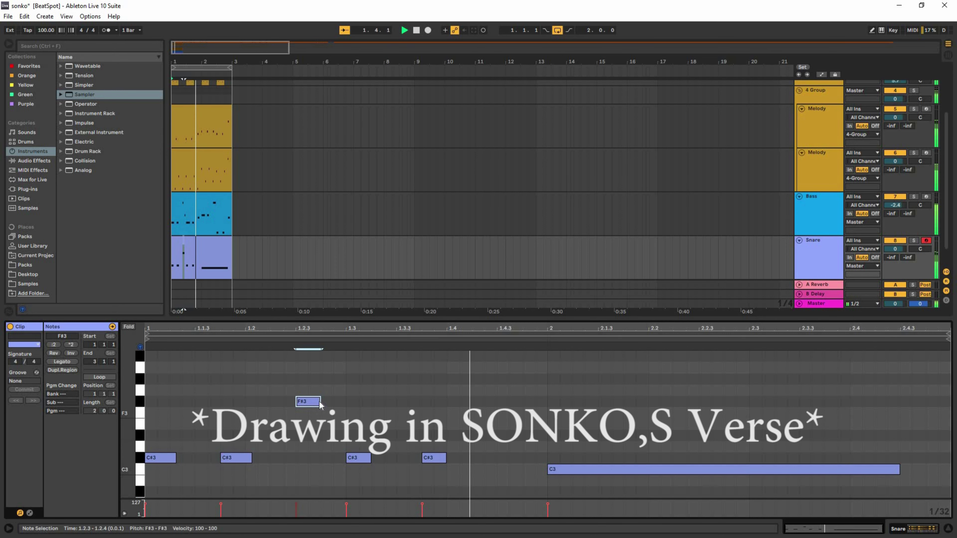
left_click_drag(320, 403, 329, 402)
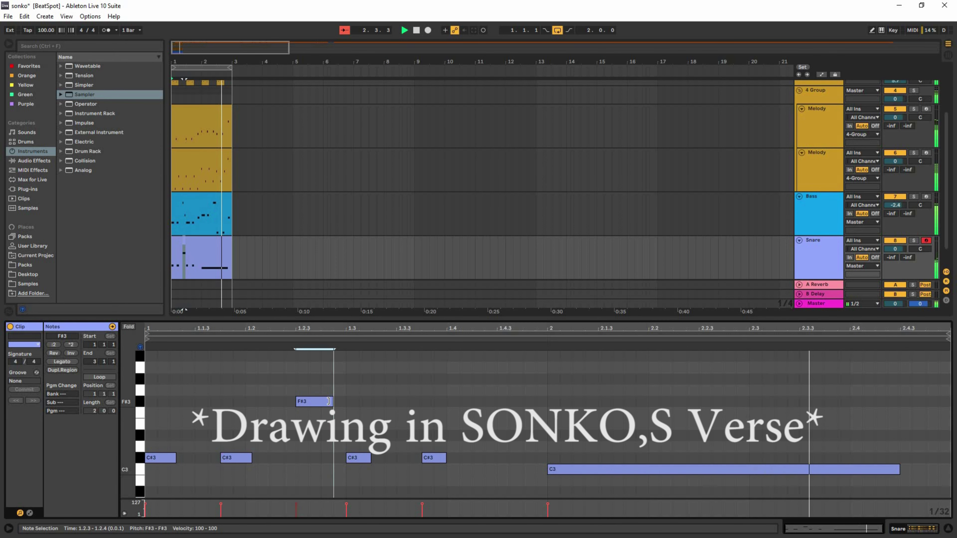